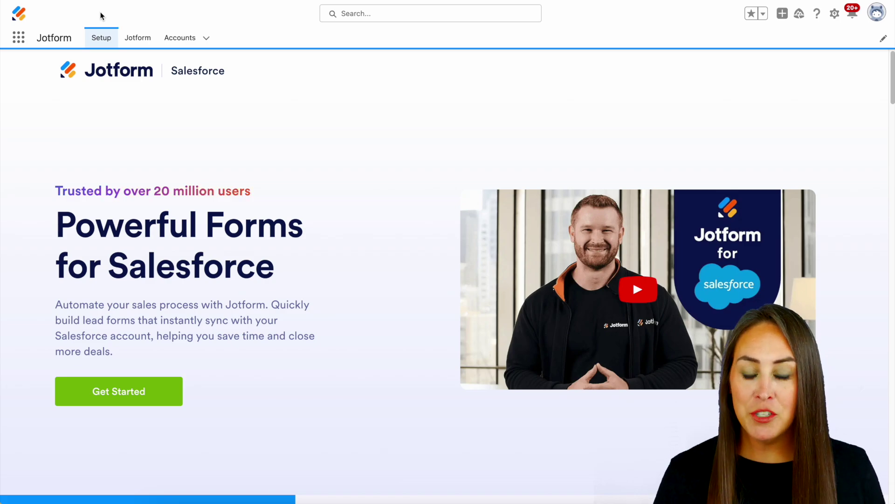
Create a new blank Jotform form from scratch using the Classic Form layout.
click(142, 41)
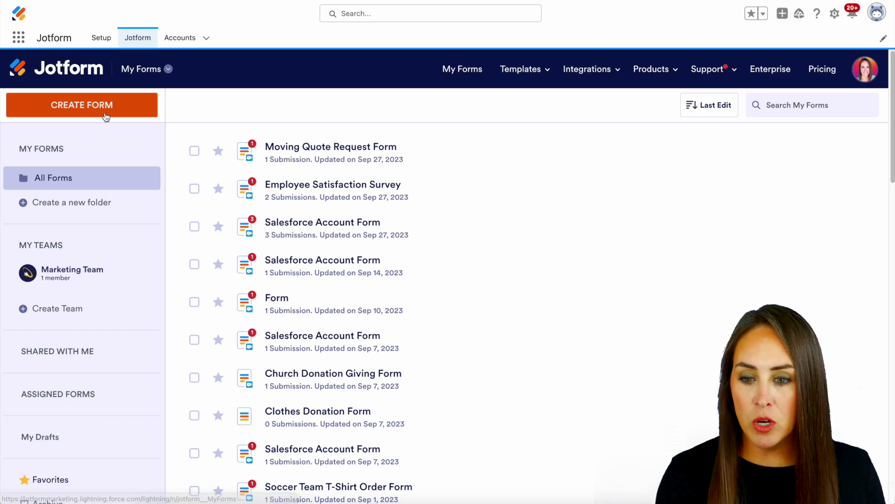
click(80, 107)
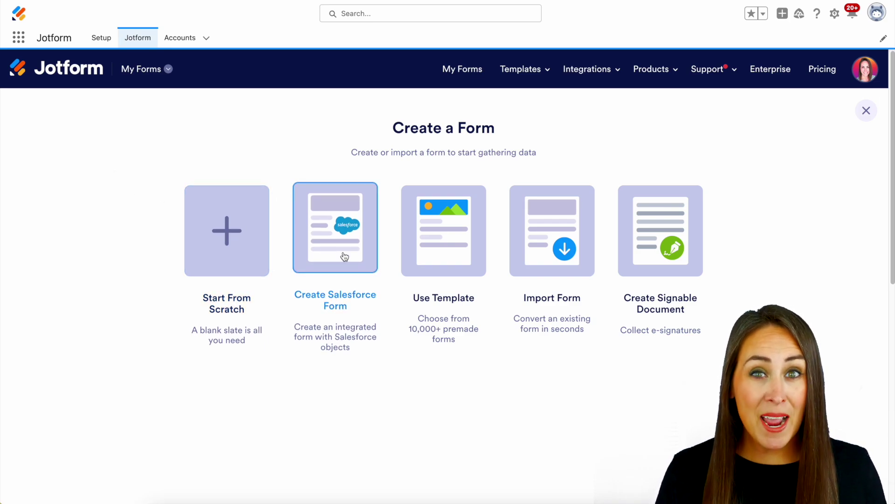
click(228, 228)
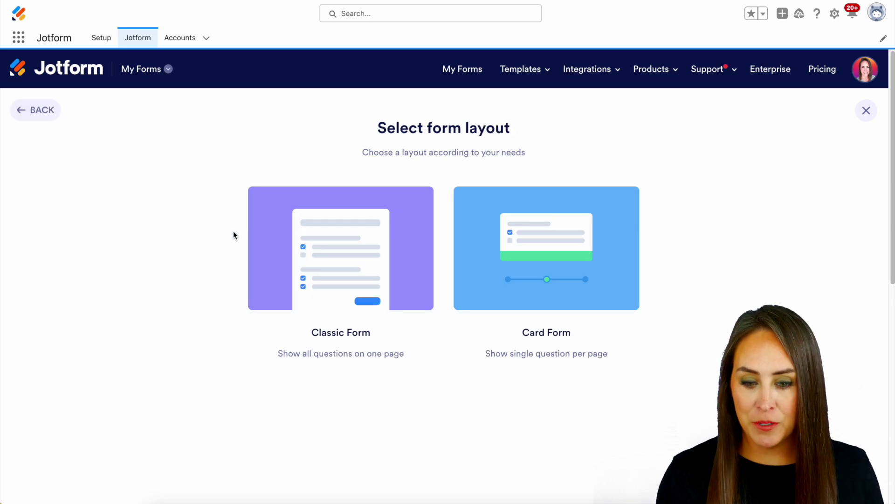
click(340, 251)
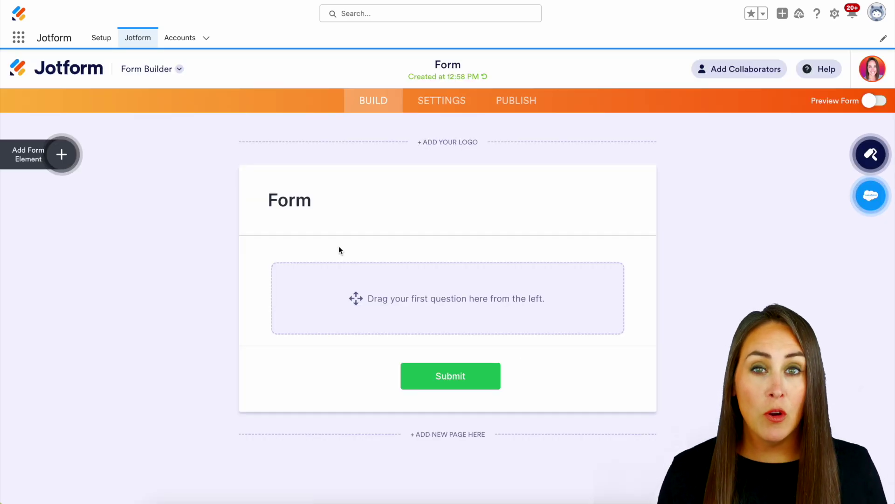
Add Full Name, Email and Signature elements from the Basic list, in that order.
click(61, 155)
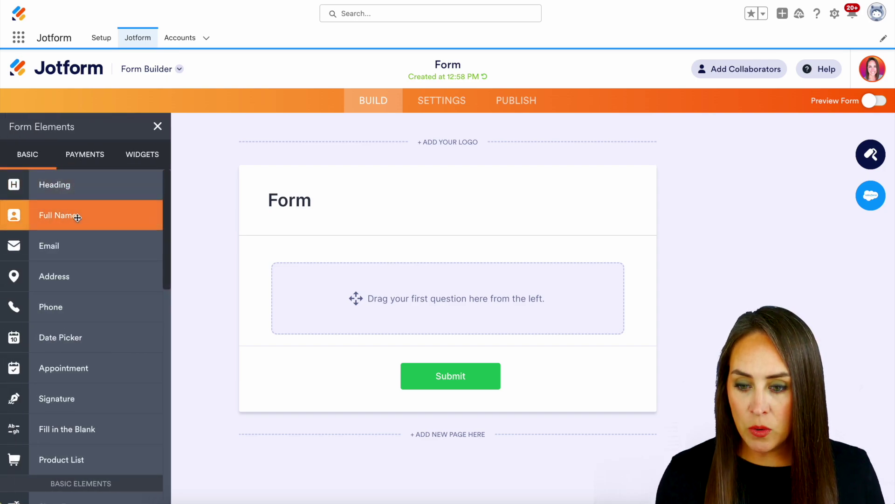
click(77, 217)
click(75, 244)
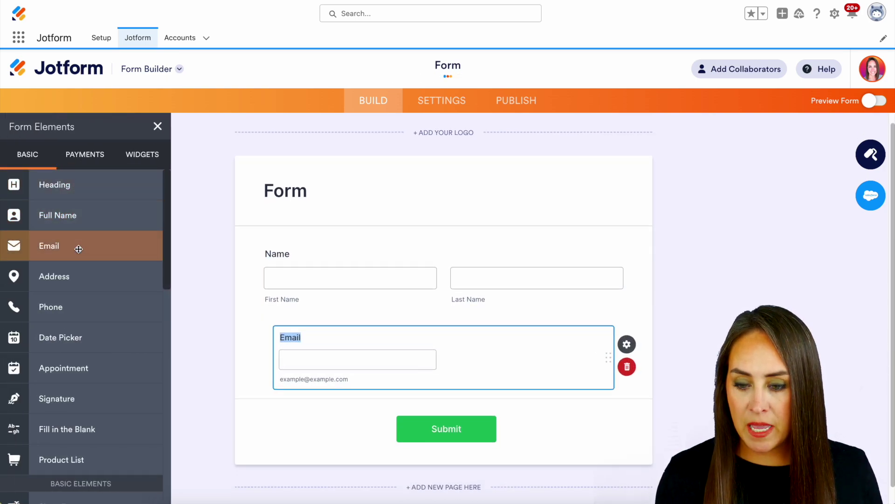
scroll(89, 345, down, 1)
click(72, 254)
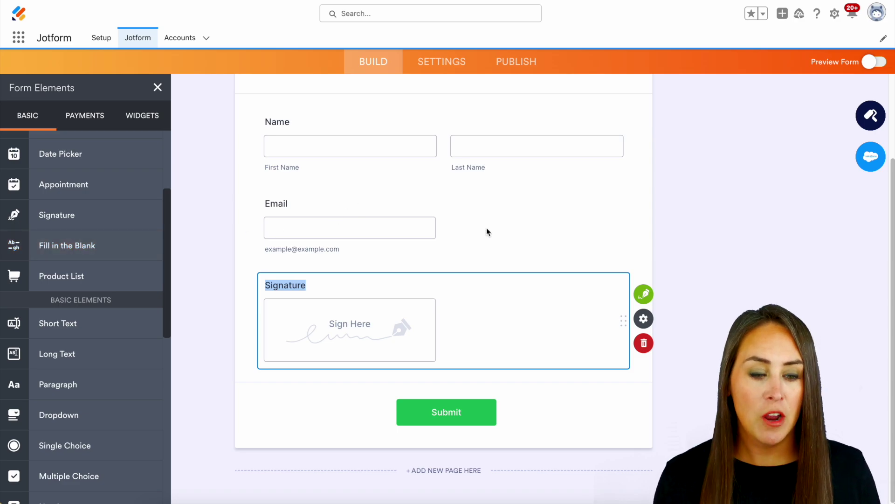
Switch Jotform Sign automation on with signed PDFs sent to the Email field, then return to Build.
click(654, 296)
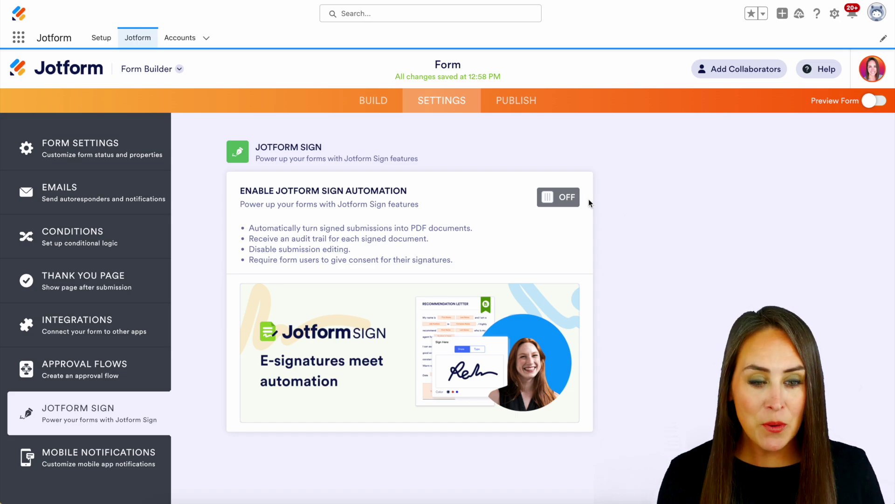
click(558, 198)
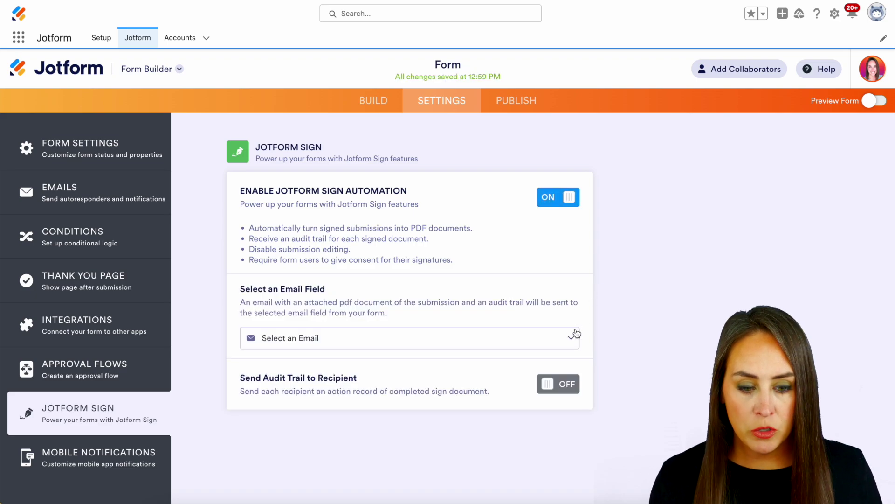
click(570, 342)
click(484, 365)
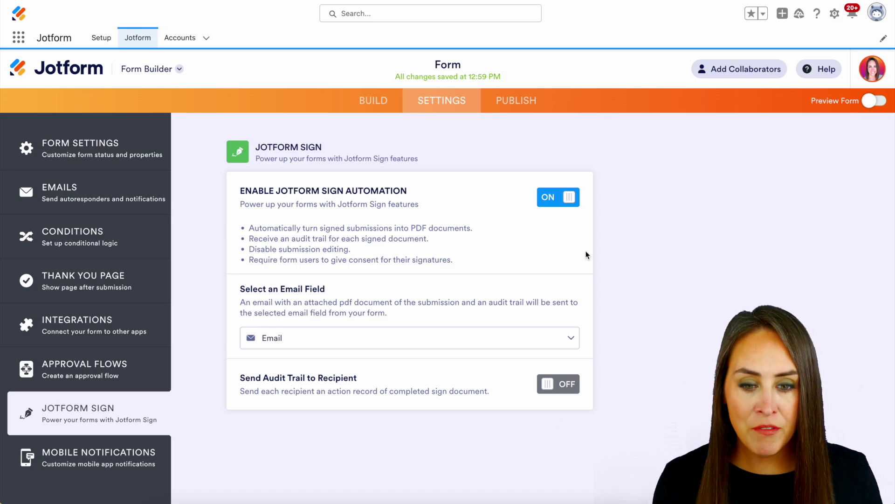
click(383, 110)
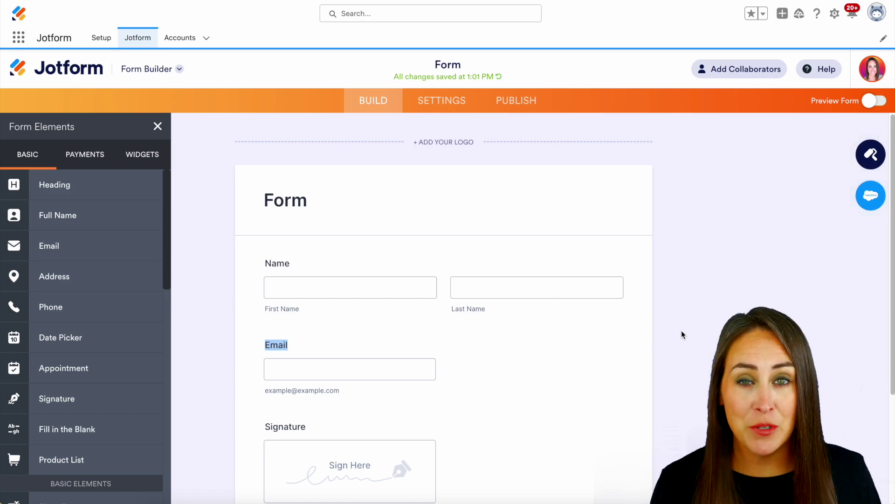
Set up the Salesforce integration to create Account records, mapping the form's Name to Account Name.
click(873, 200)
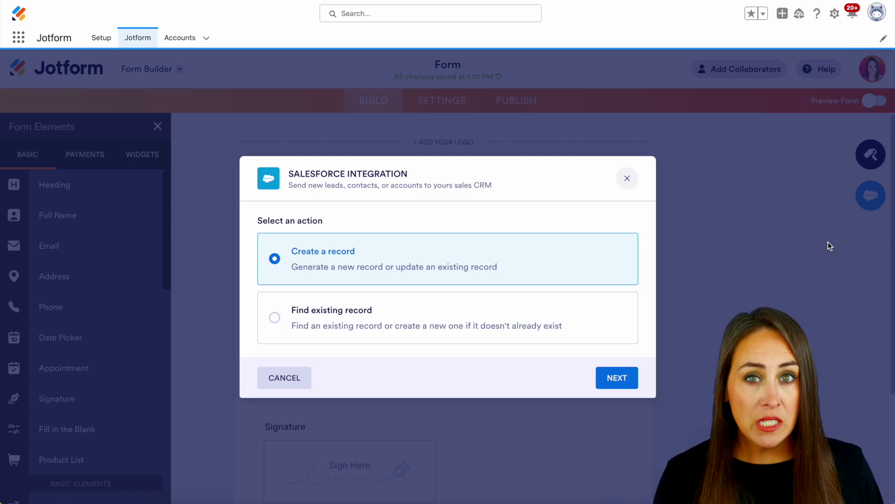
click(611, 377)
click(586, 292)
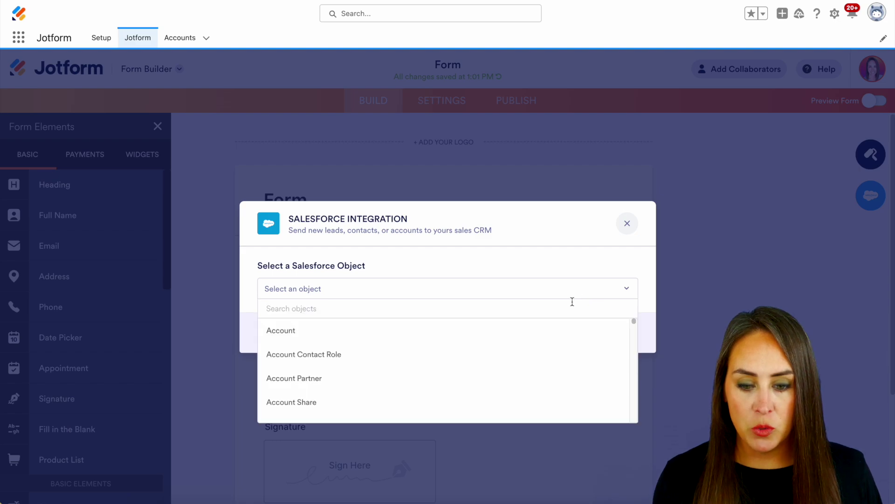
click(299, 331)
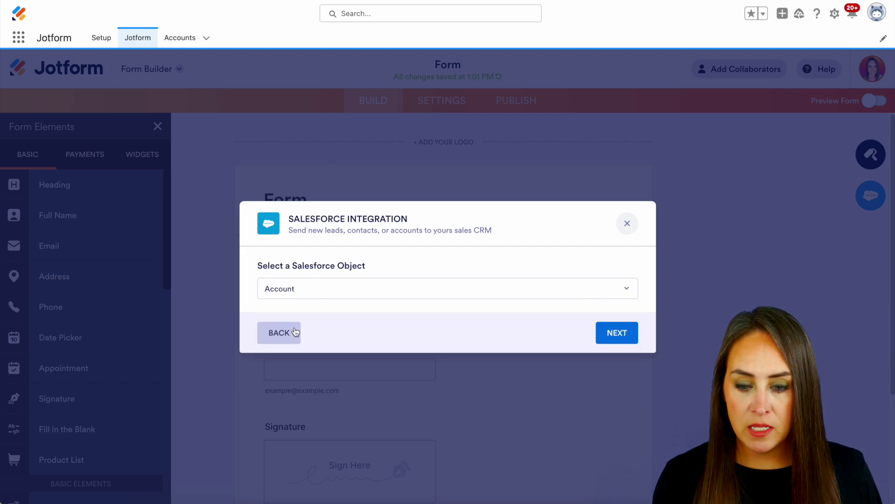
click(614, 332)
click(560, 299)
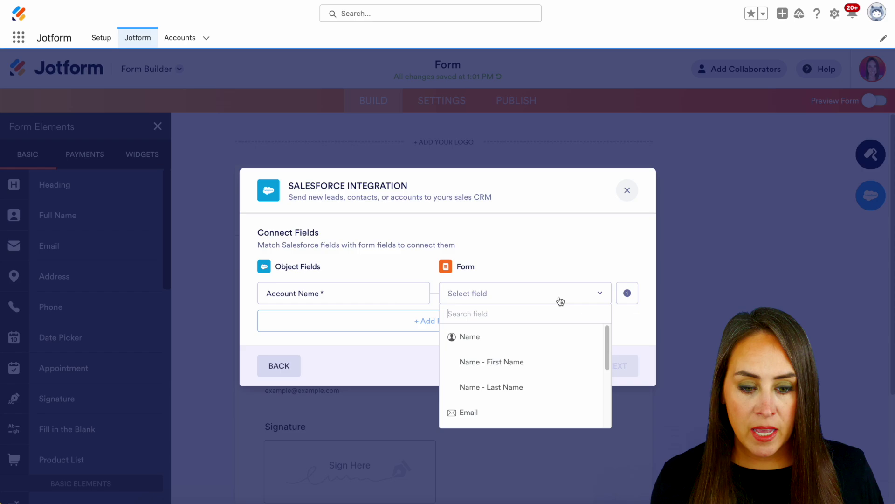
click(476, 337)
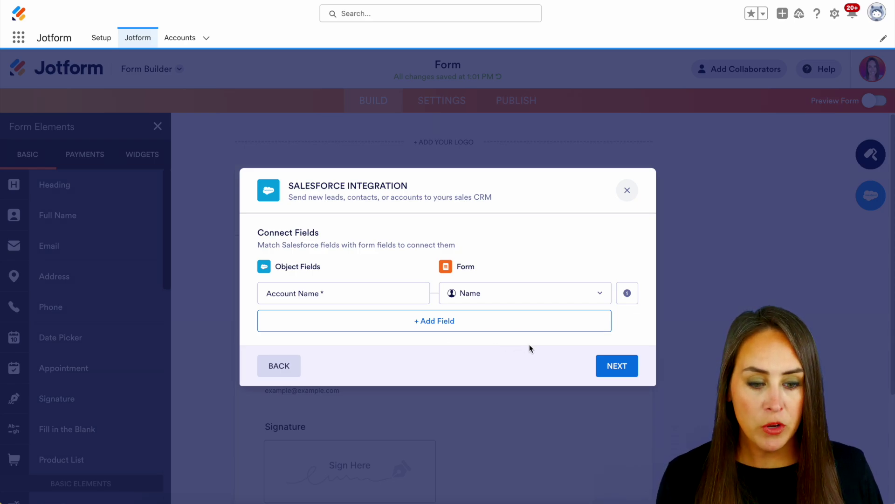
click(618, 367)
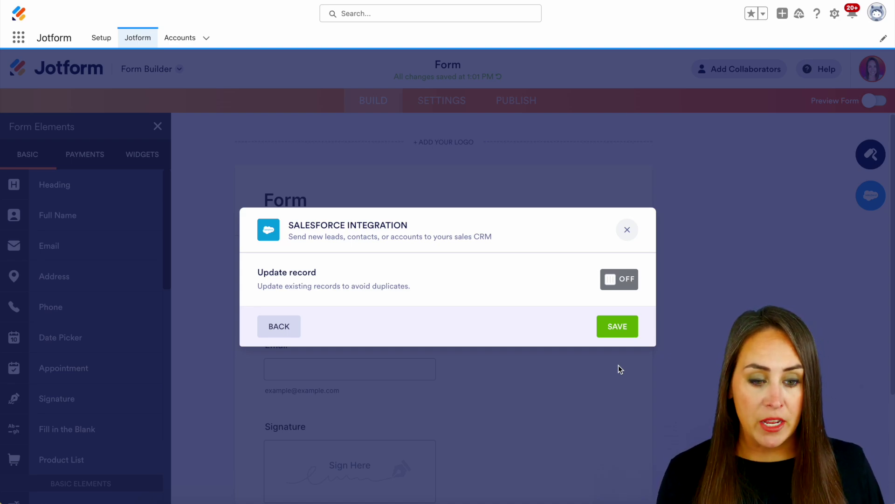
Turn on Update record, matching Salesforce Account Name against the form's Name field.
click(619, 279)
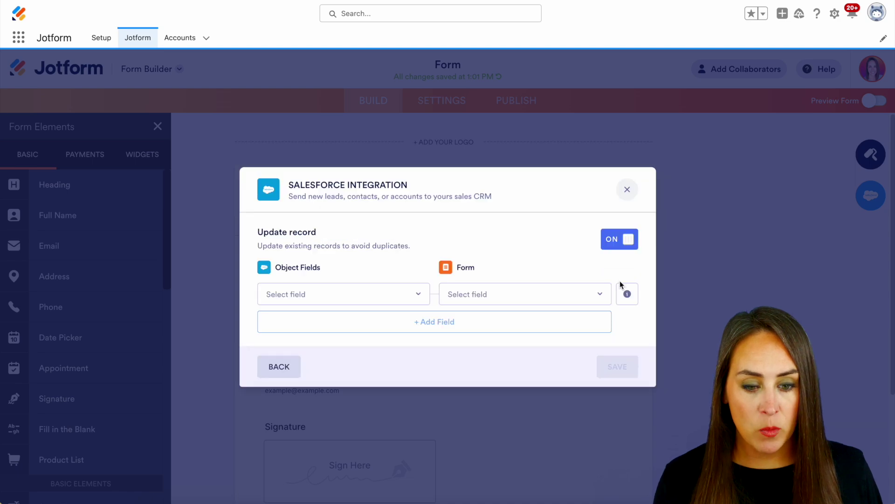
click(404, 300)
click(322, 339)
click(480, 296)
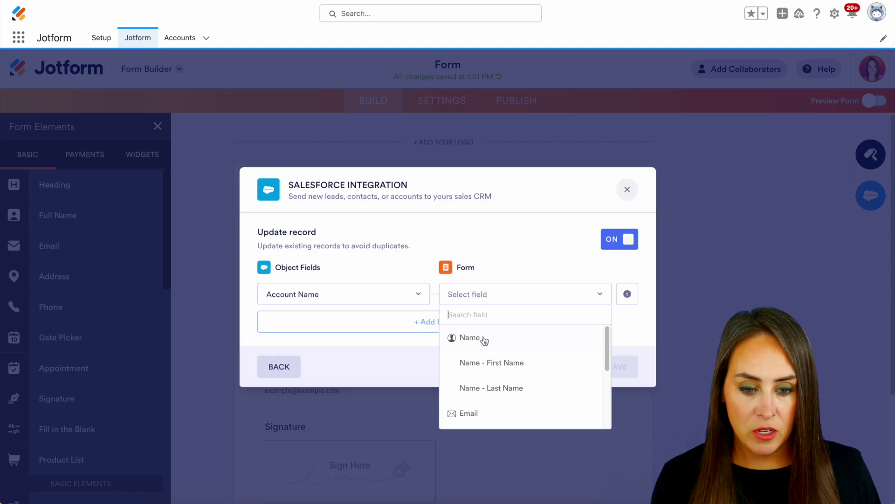
click(484, 340)
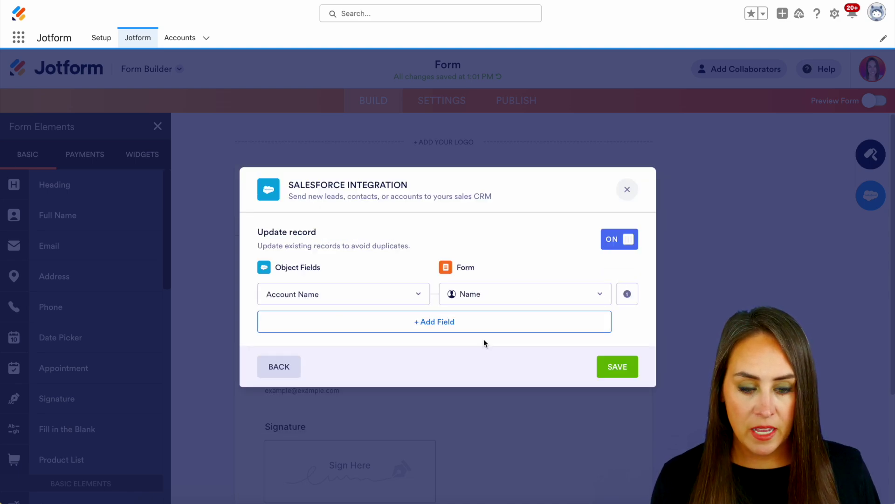
Save the Salesforce integration settings and switch the form into preview mode.
click(617, 367)
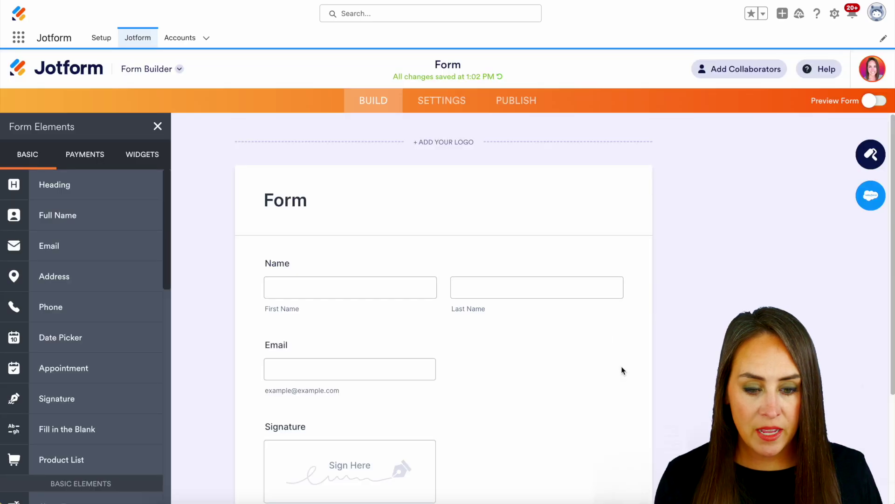
click(443, 293)
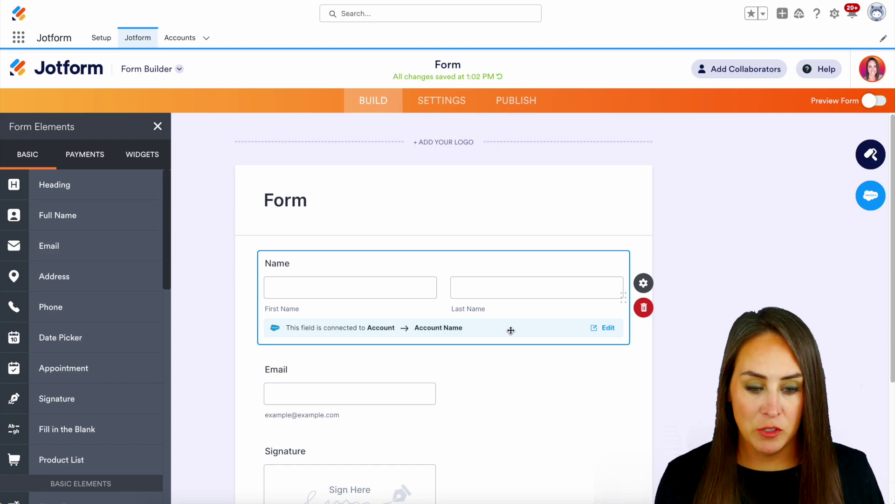
click(873, 102)
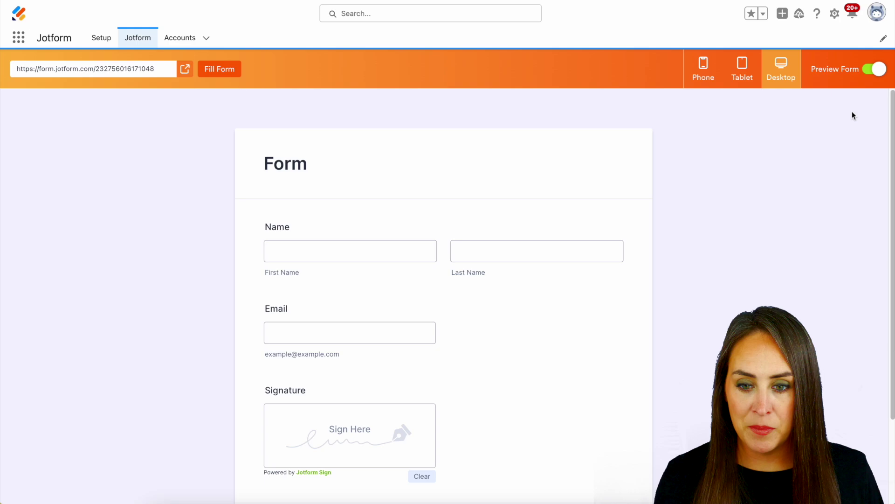
Submit a test entry with sample answers and a drawn signature, then sign the document.
click(230, 81)
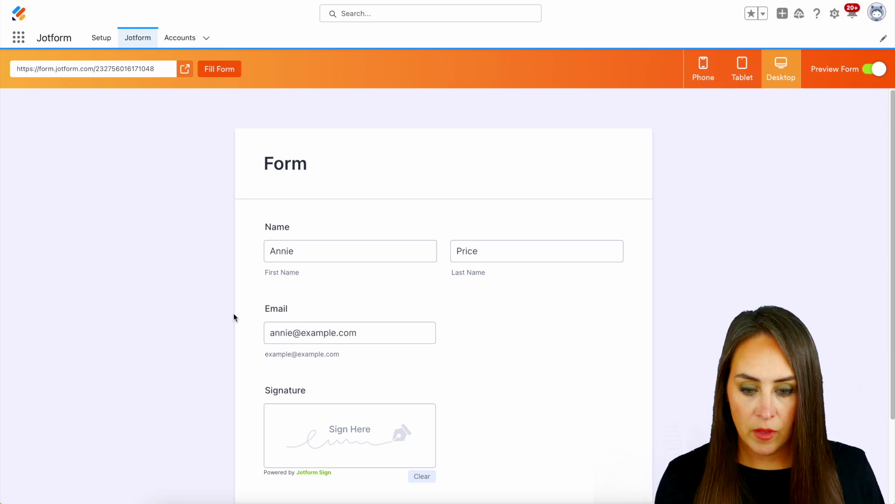
mouse_move(340, 426)
mouse_down()
mouse_move(323, 433)
mouse_move(336, 436)
mouse_up()
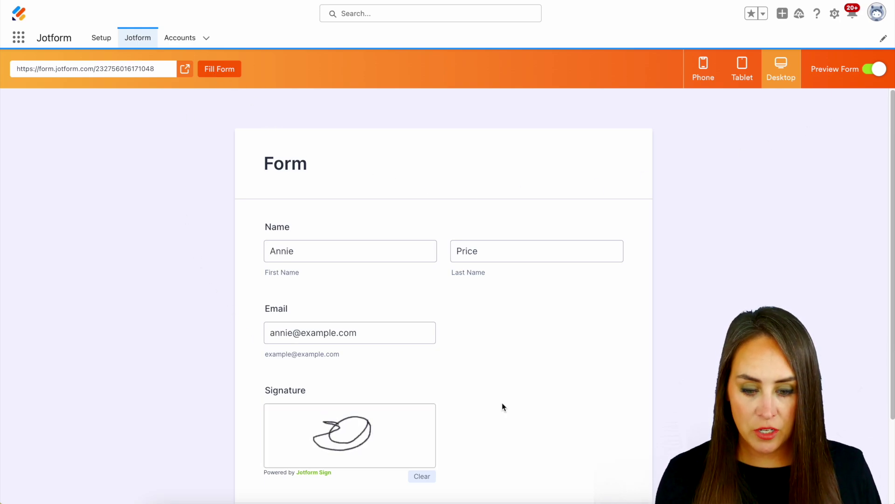
scroll(502, 403, down, 3)
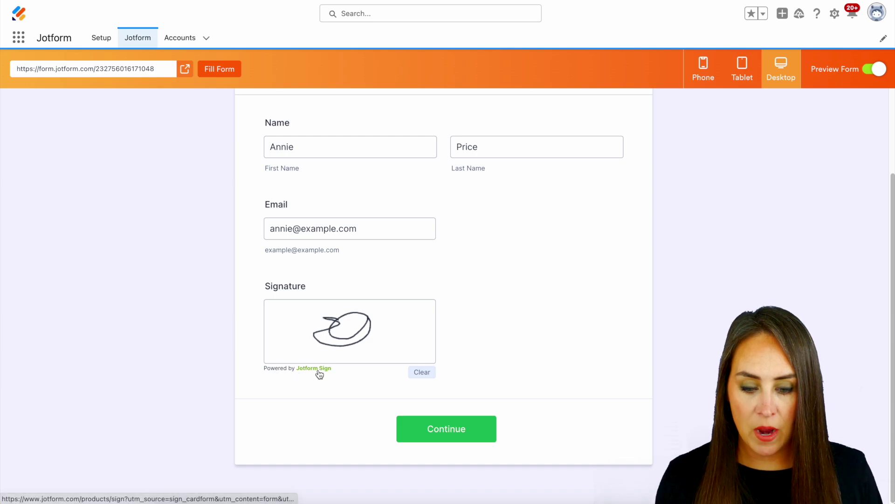
click(471, 433)
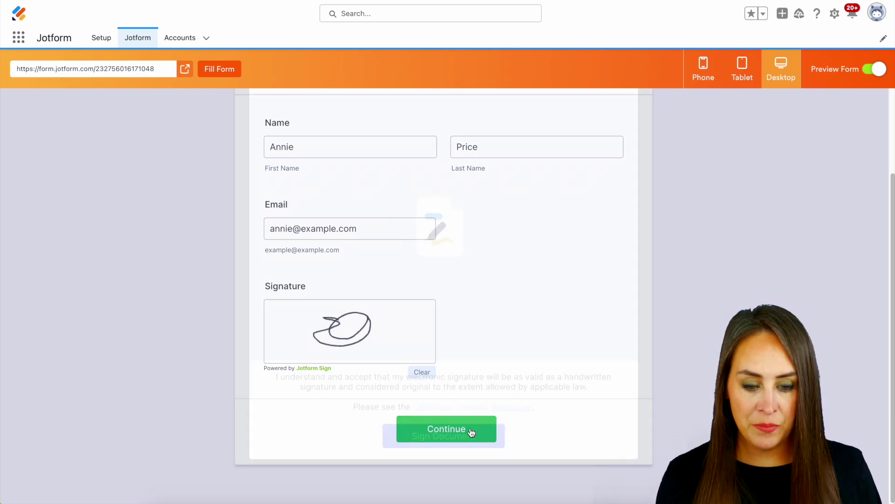
click(446, 473)
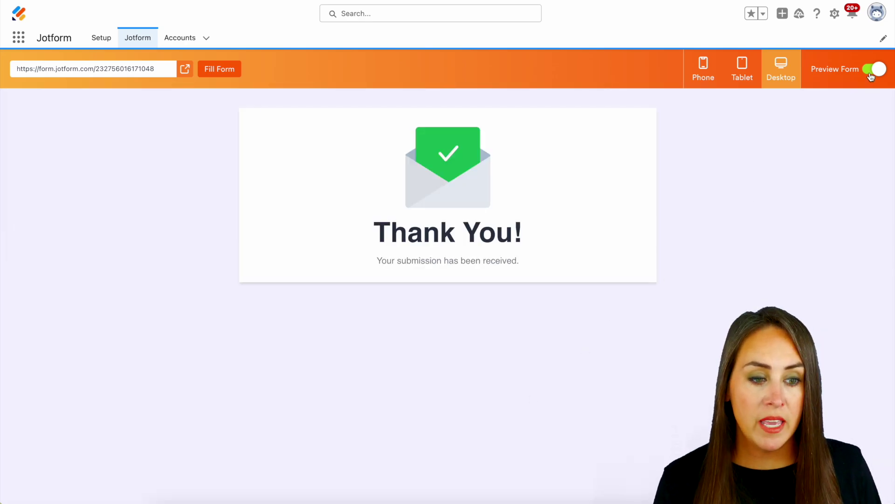
Leave preview and open the form's submissions in Jotform Tables.
click(871, 74)
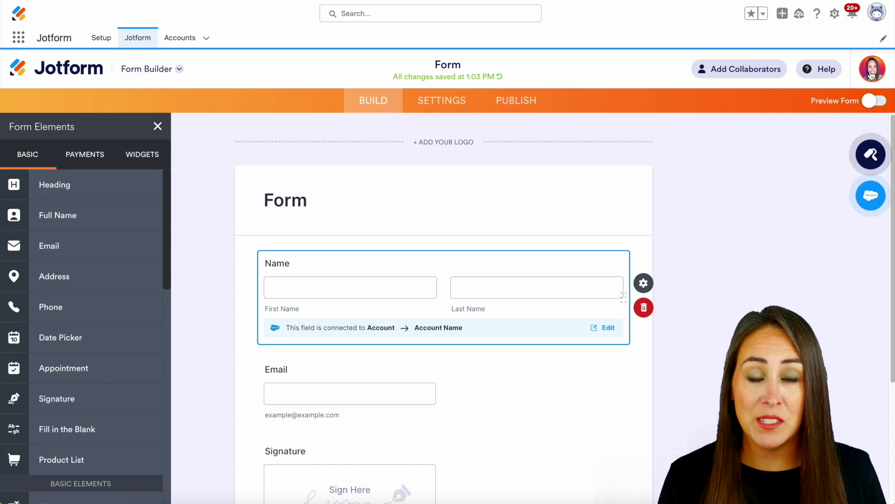
click(179, 69)
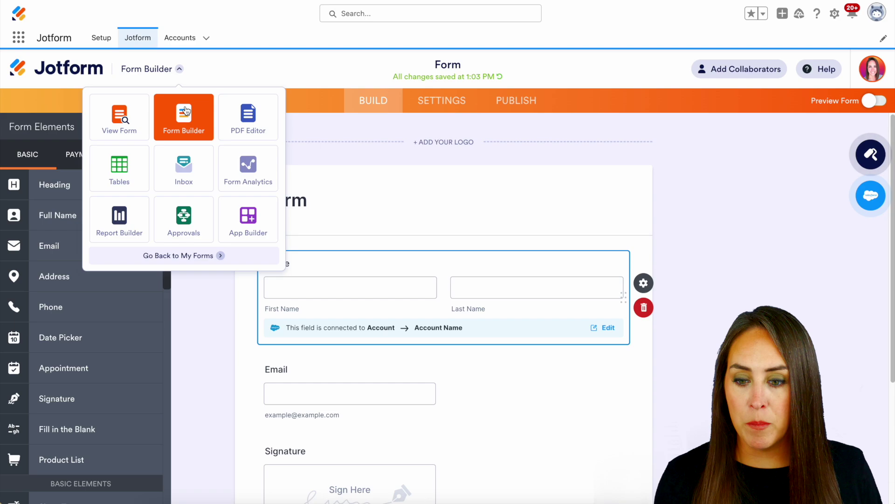
click(128, 176)
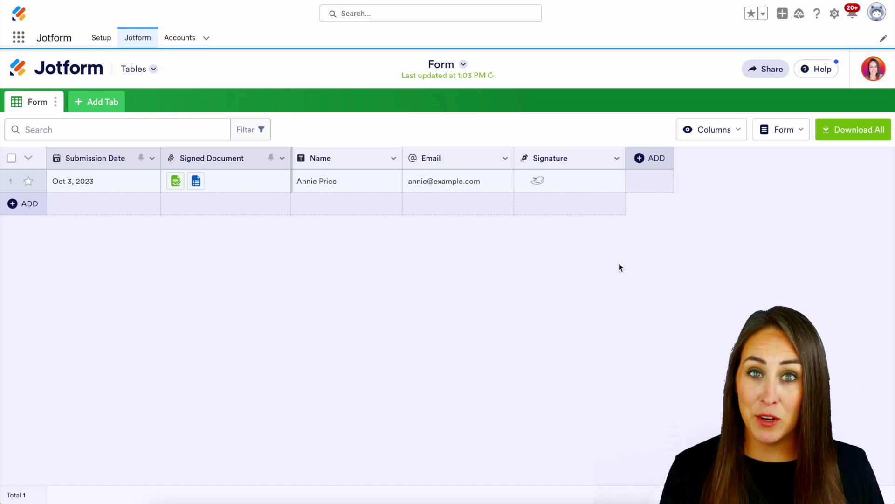
Open the newest account from the Recently Viewed list on the Salesforce Accounts tab.
click(186, 41)
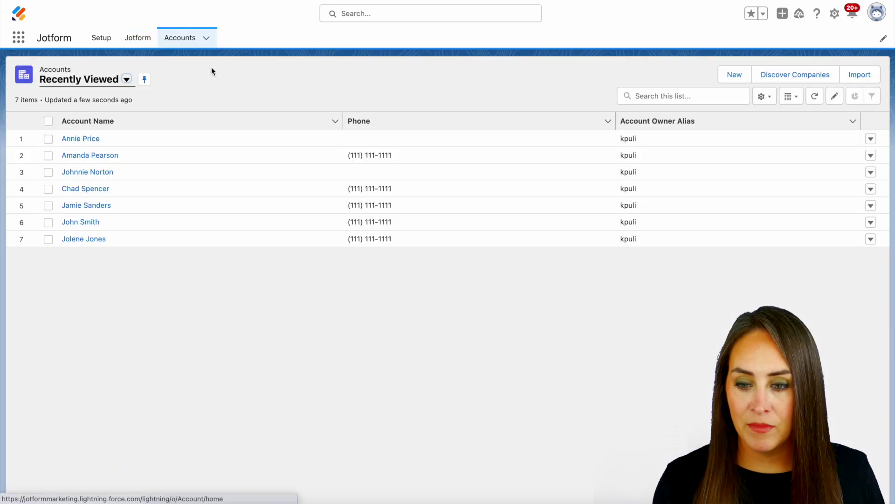
click(85, 140)
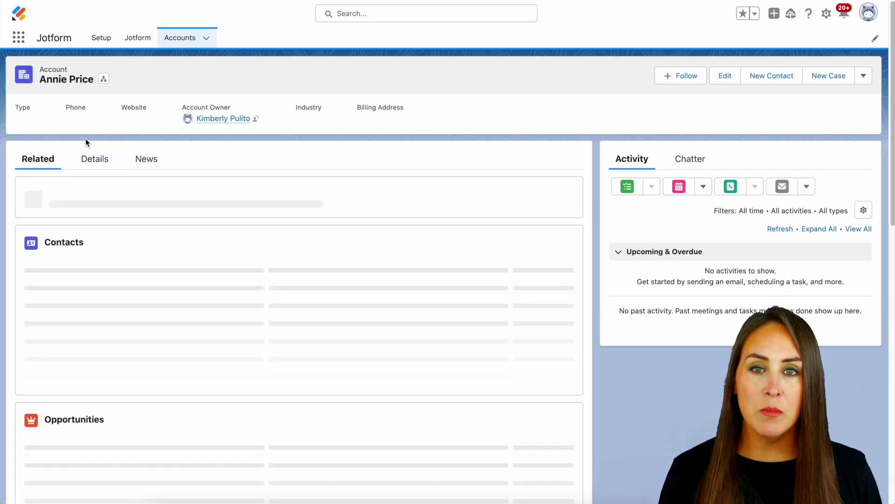